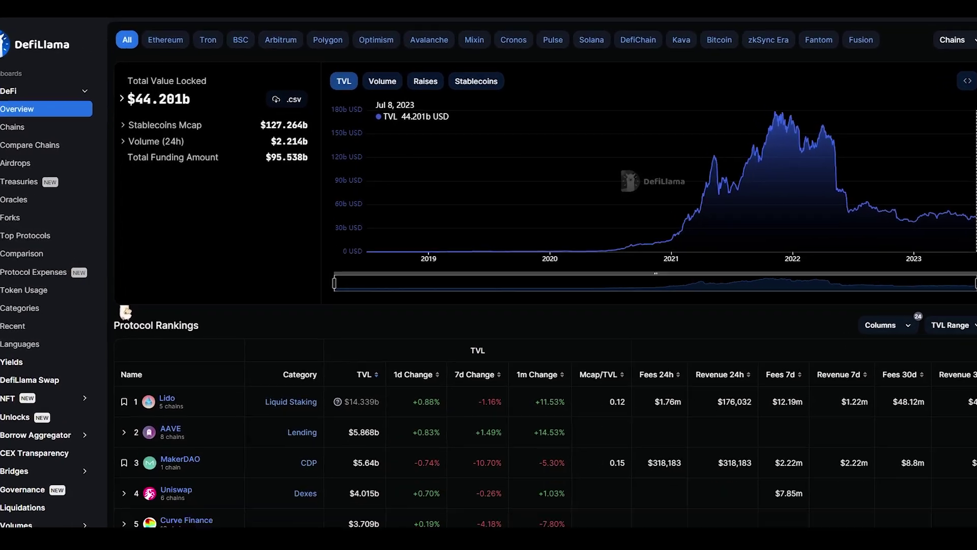
Scroll down the DefiLlama overview to browse the sidebar and the Lido-led protocol rankings.
scroll(540, 305, down, 2)
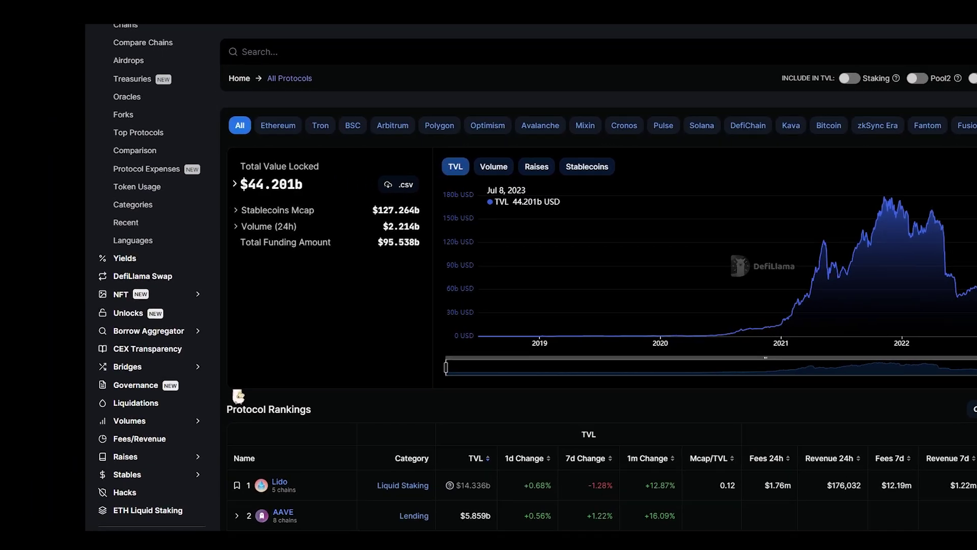
scroll(267, 400, down, 3)
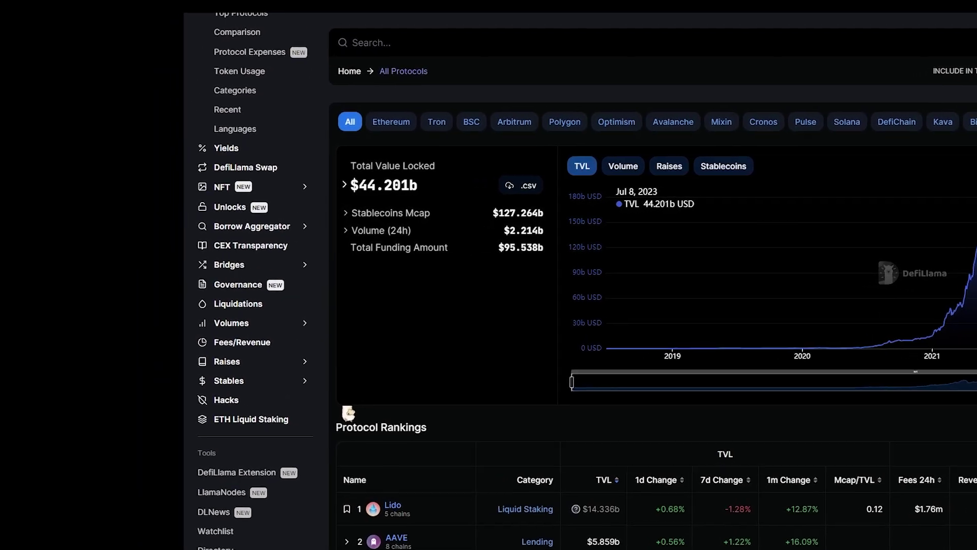
scroll(280, 306, down, 3)
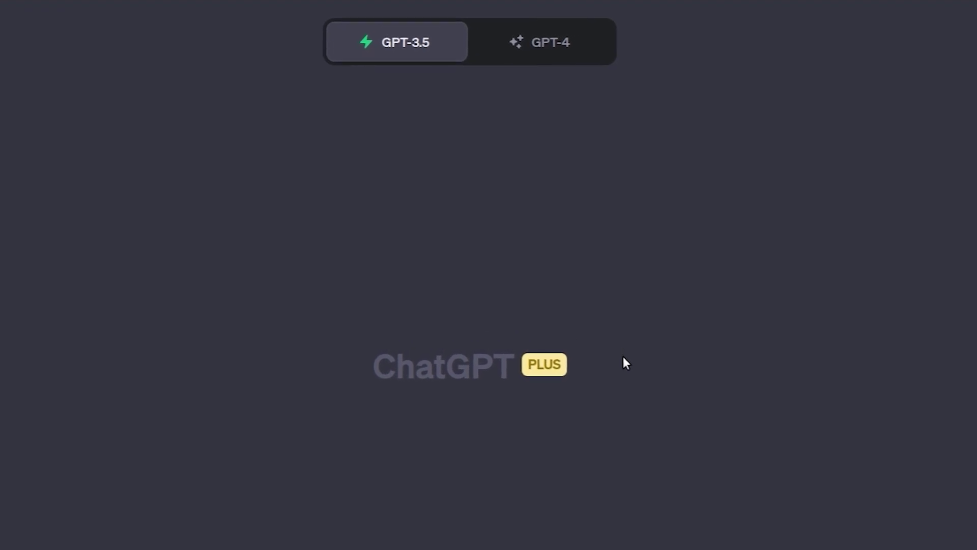
Set the chat to GPT-4 in Plugins (Beta) mode and show the plugin list.
click(558, 44)
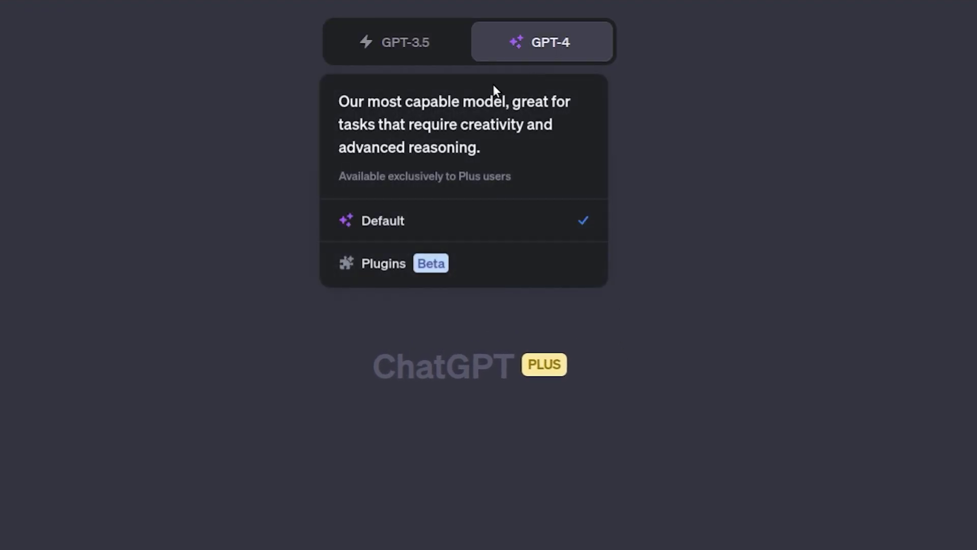
click(389, 267)
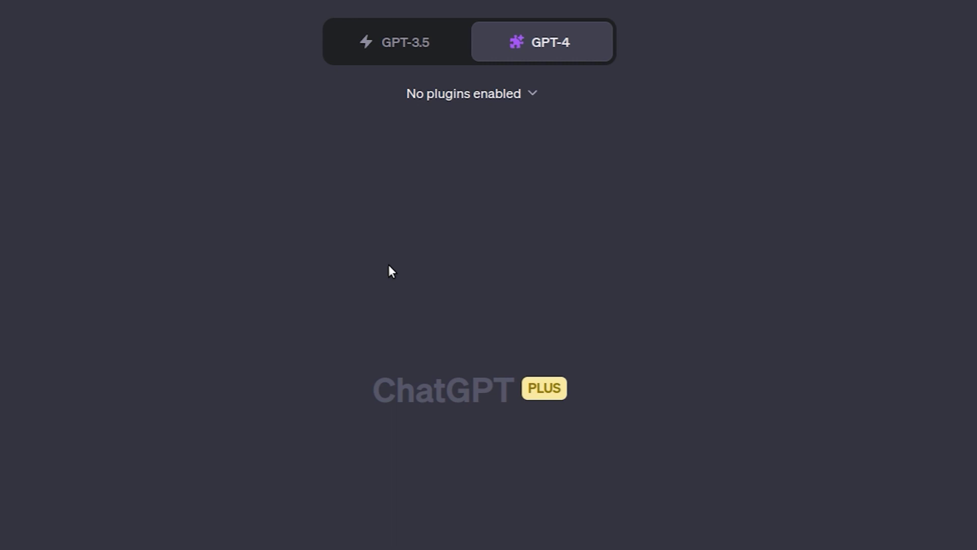
click(500, 104)
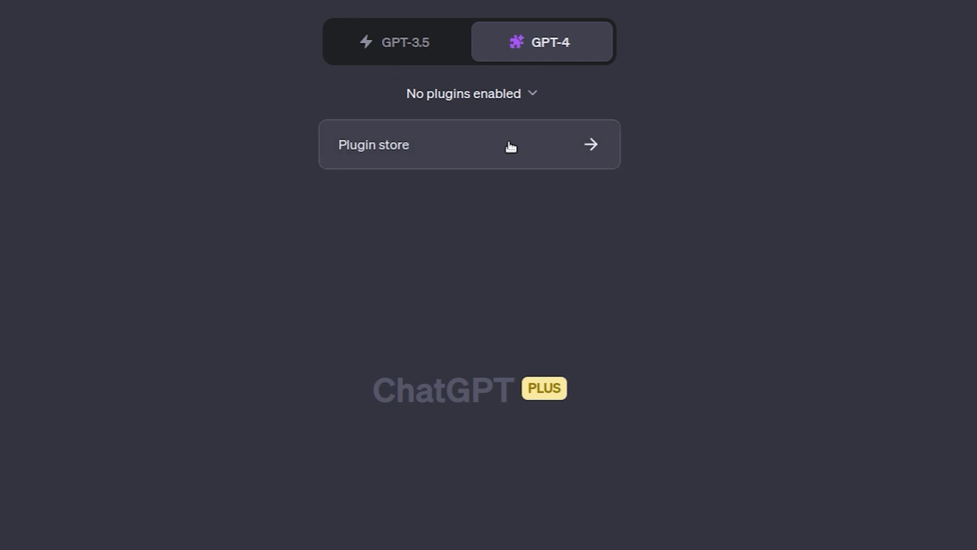
Search the plugin store for 'defi', install Defillama, and confirm it is enabled.
click(509, 143)
click(301, 168)
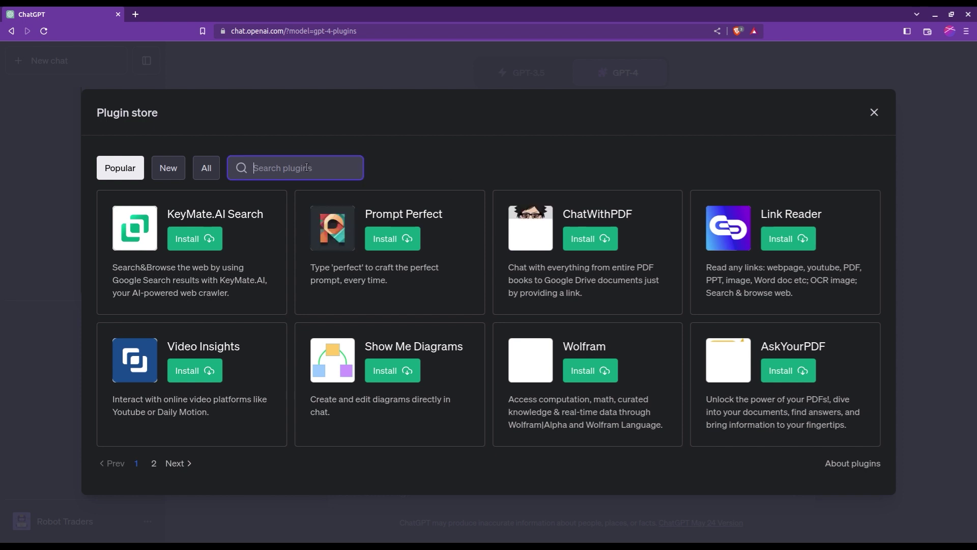
text(defi)
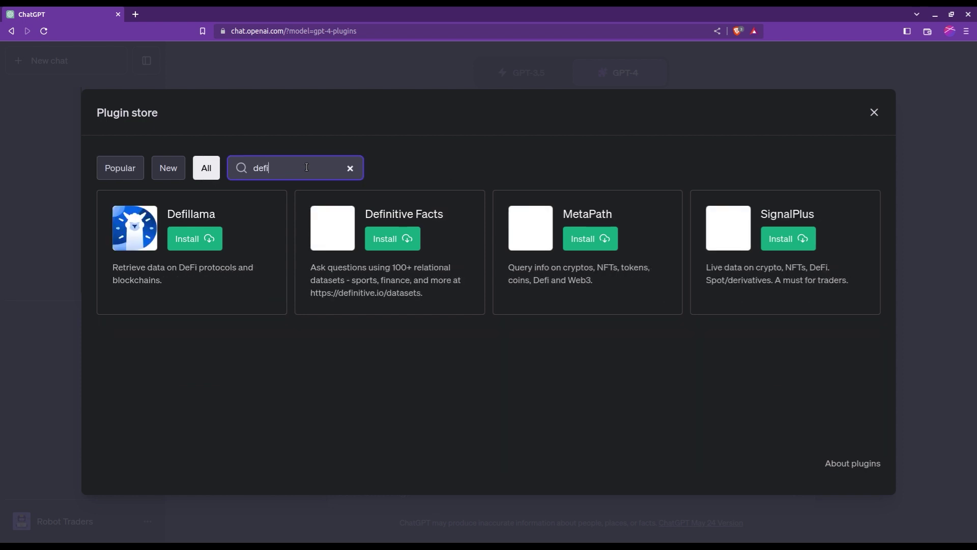
click(207, 240)
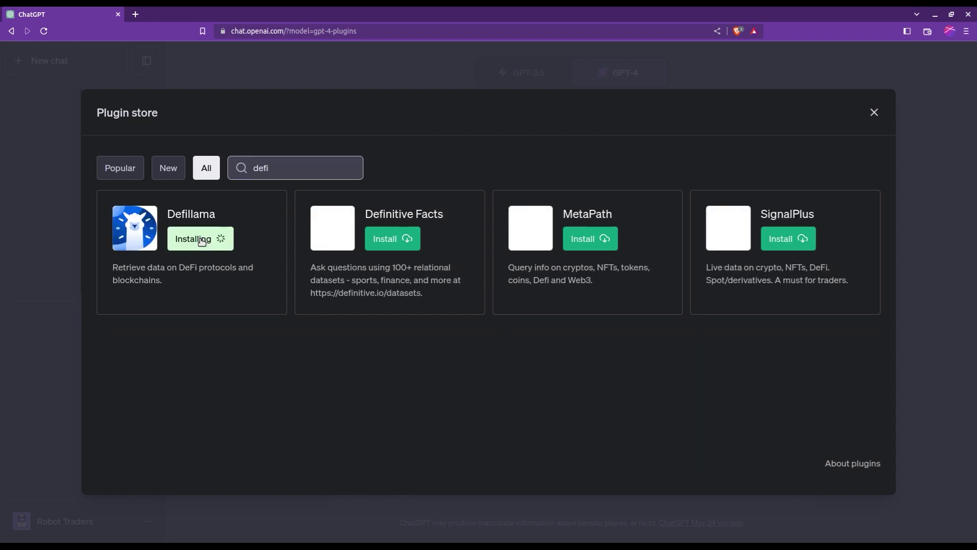
click(876, 114)
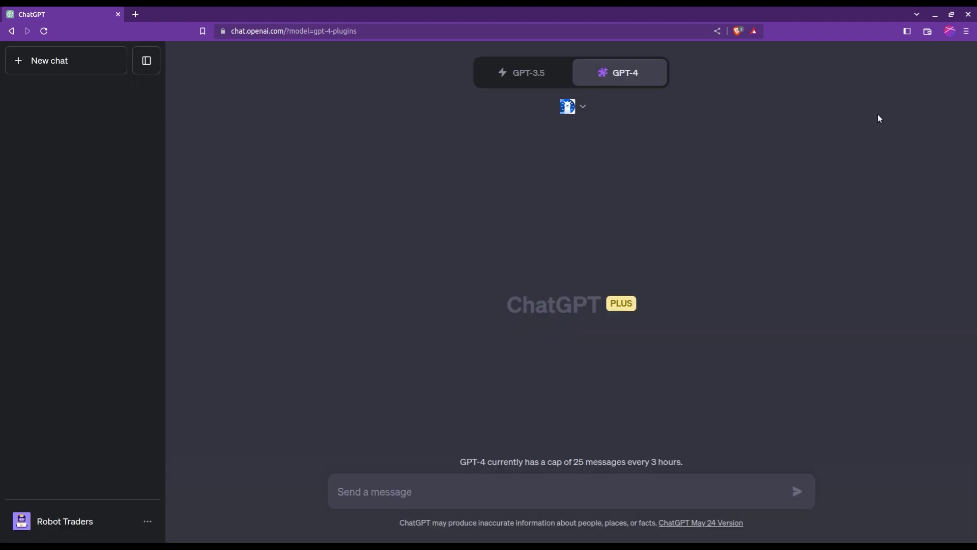
click(583, 106)
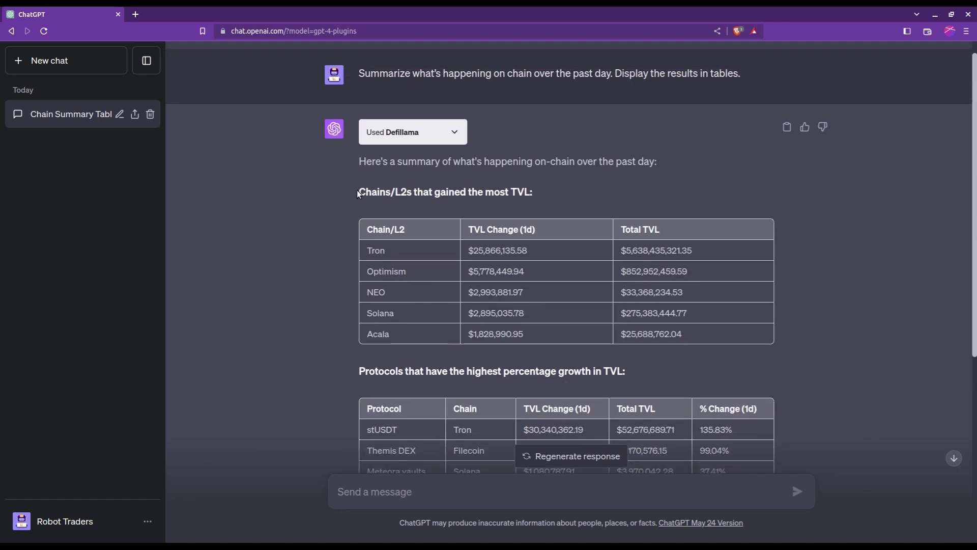
Highlight the top TVL-gaining chains heading plus Tron's and Optimism's TVL figures.
drag(359, 192, 511, 195)
drag(381, 249, 537, 257)
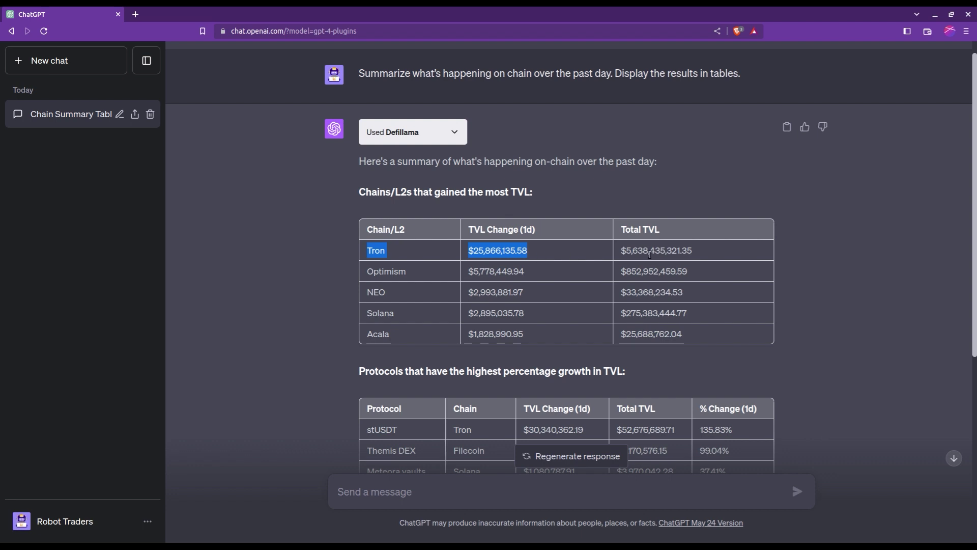
drag(699, 256, 621, 256)
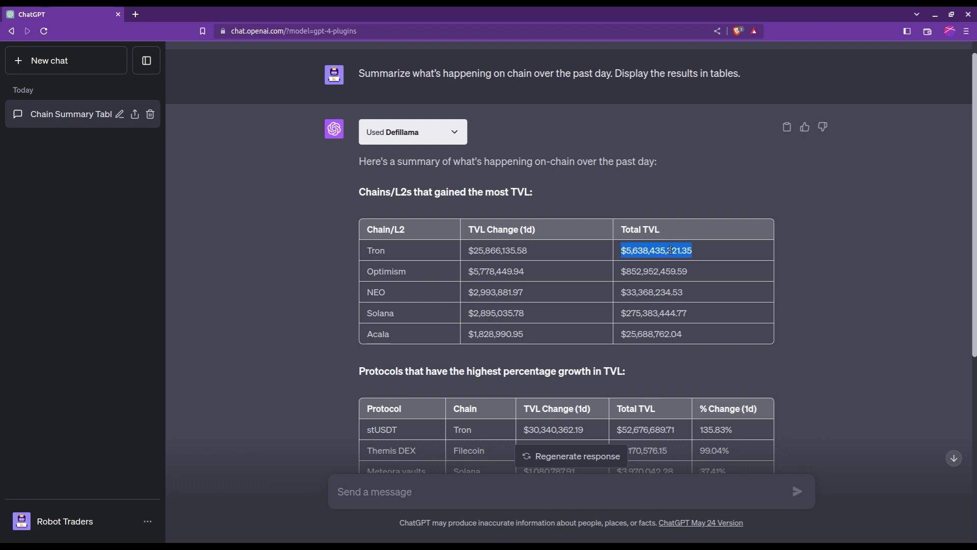
drag(695, 275, 622, 274)
drag(406, 274, 370, 272)
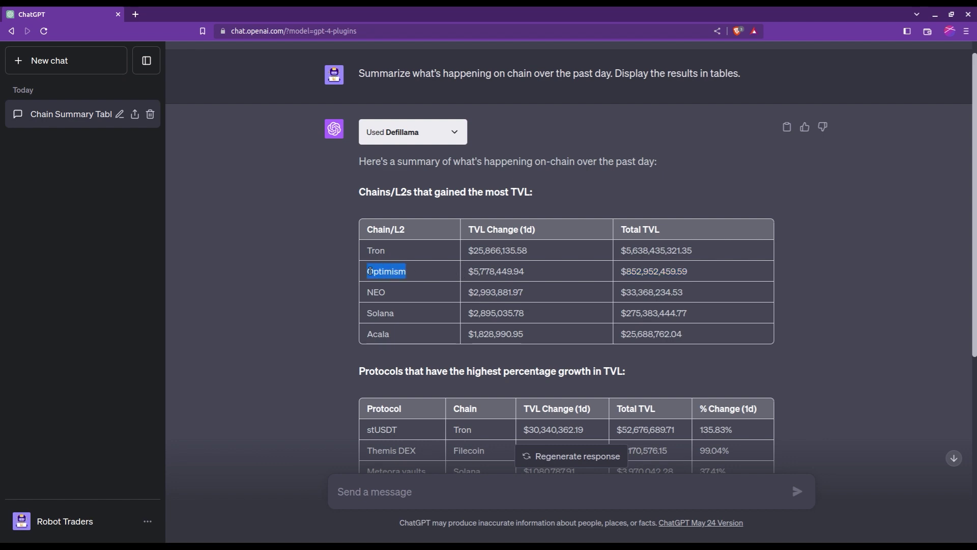
Scroll the summary tables and highlight stUSDT's 135.83% one-day change.
scroll(413, 234, down, 4)
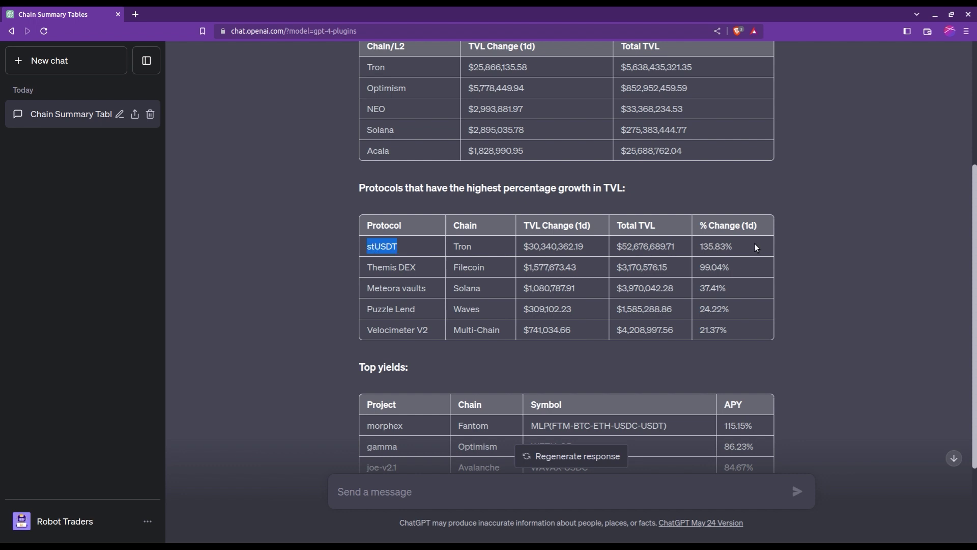
drag(737, 247, 700, 246)
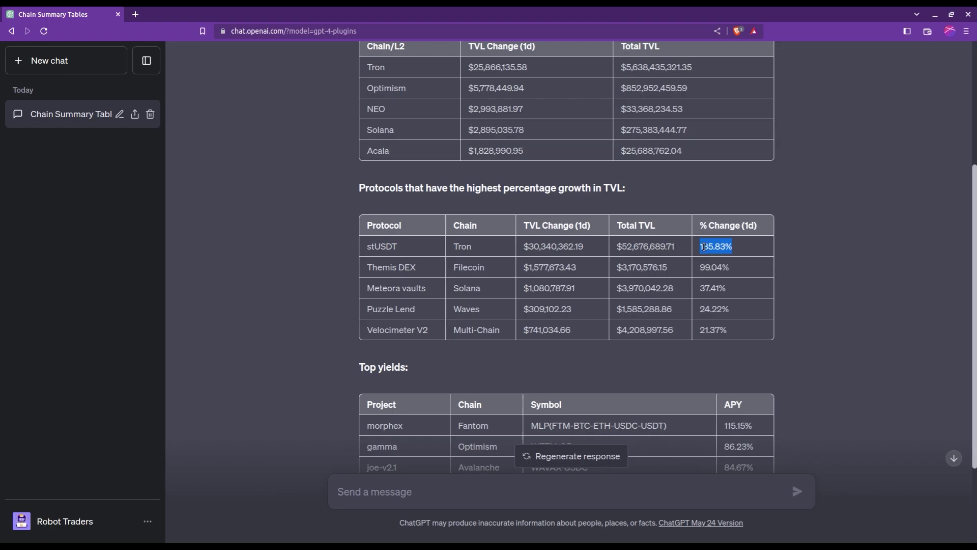
scroll(704, 248, down, 3)
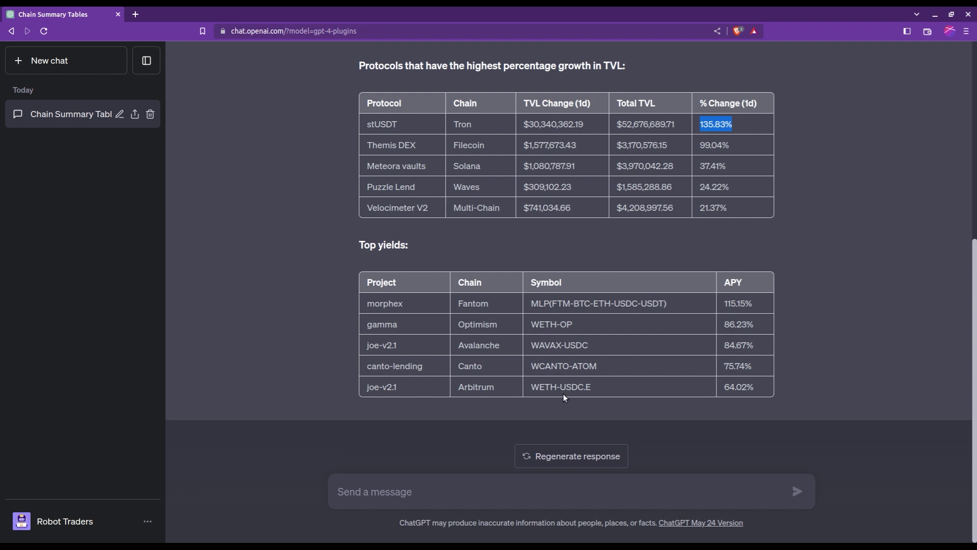
Ask 'the top yields that you quote, are these liquidity pools?'.
click(333, 491)
text(the top yields that you quote, are these liquidity )
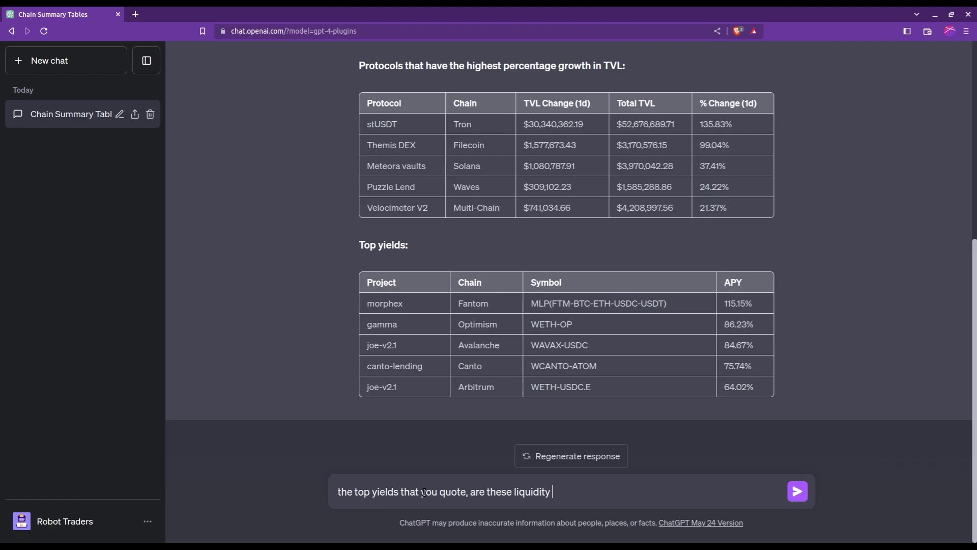
text(pools?)
key(Return)
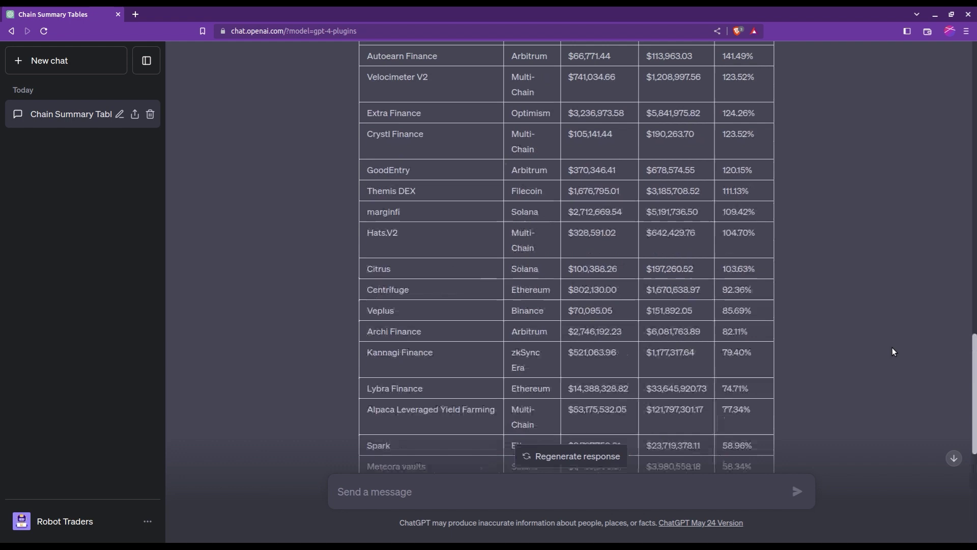
Review the gains table, highlighting Umami Finance's 9621.95% row and the Satori Finance row.
scroll(893, 347, up, 5)
scroll(892, 383, down, 9)
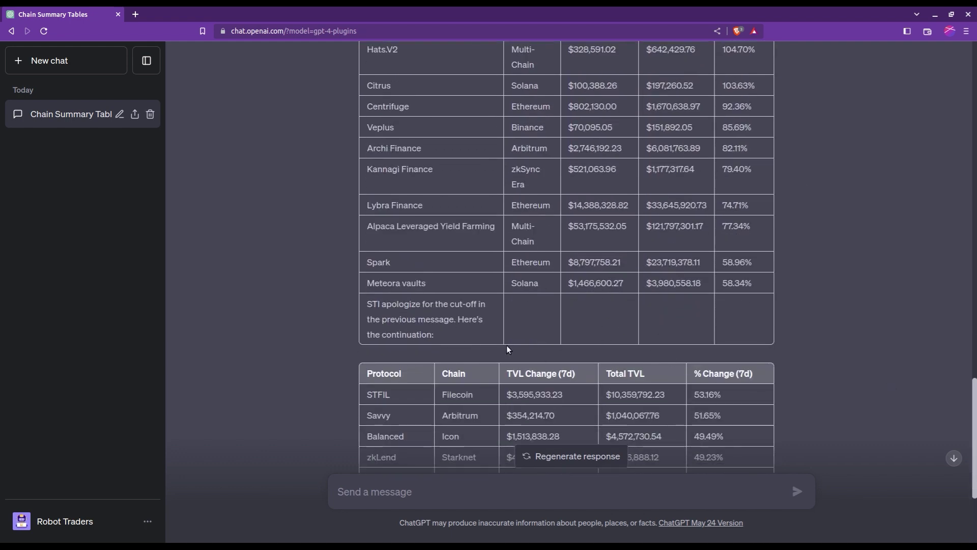
scroll(555, 307, down, 4)
scroll(555, 307, up, 12)
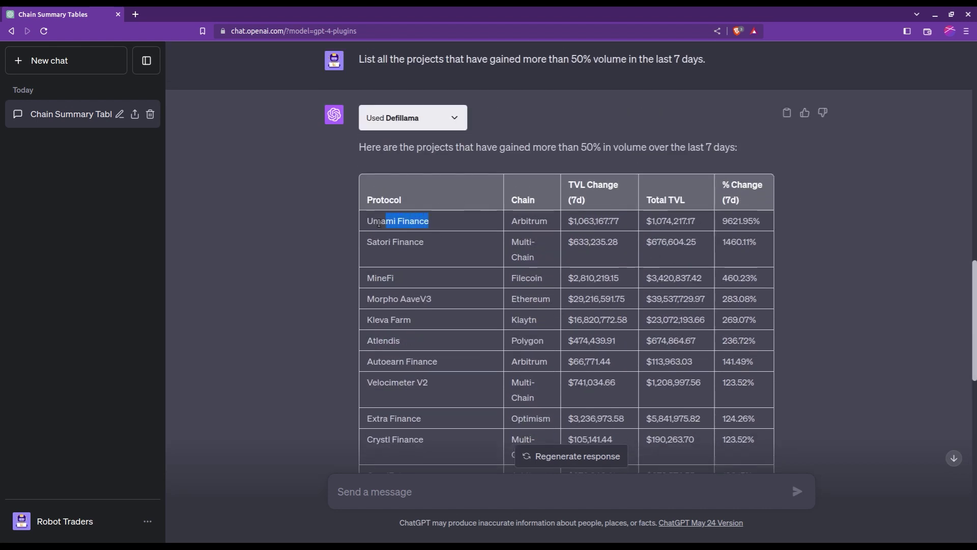
drag(379, 222, 366, 224)
drag(548, 221, 512, 222)
drag(774, 224, 723, 223)
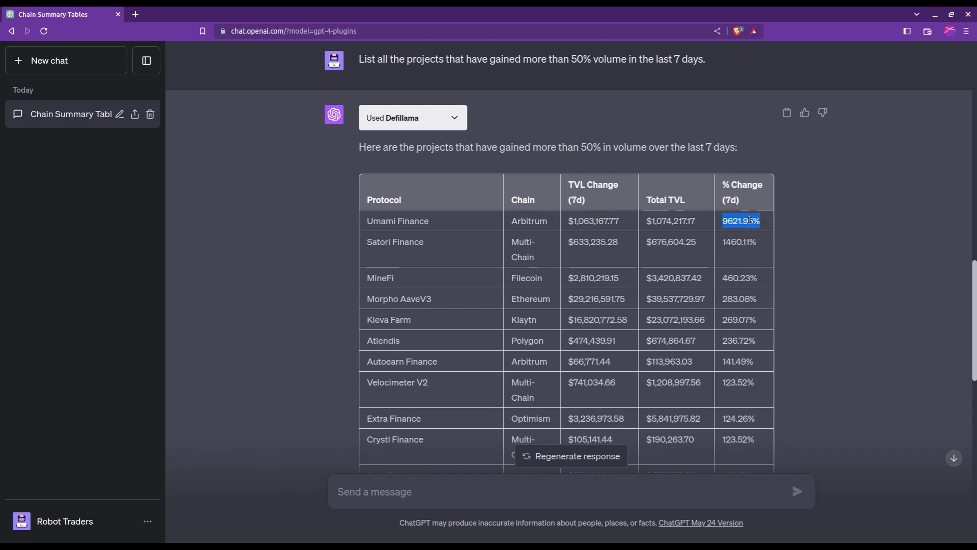
drag(768, 222, 368, 222)
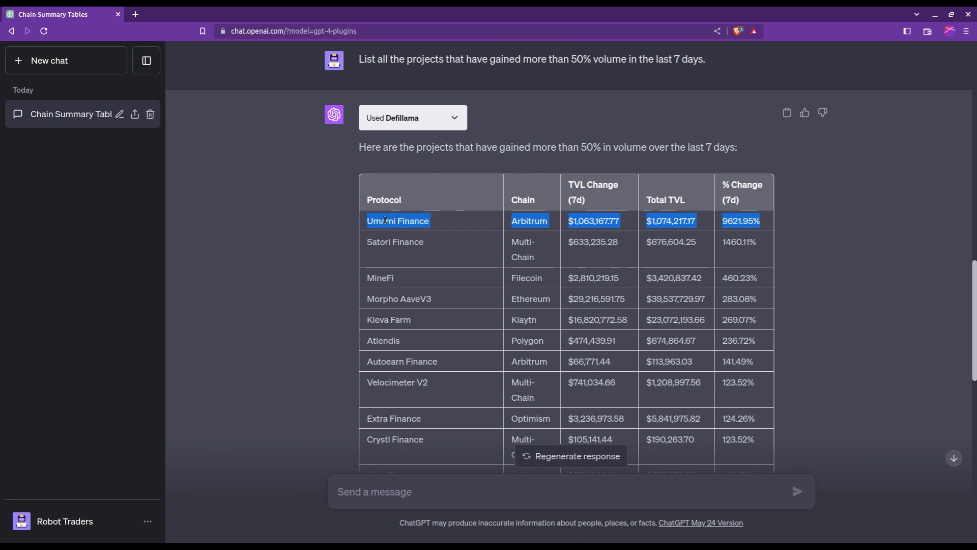
drag(761, 246, 365, 243)
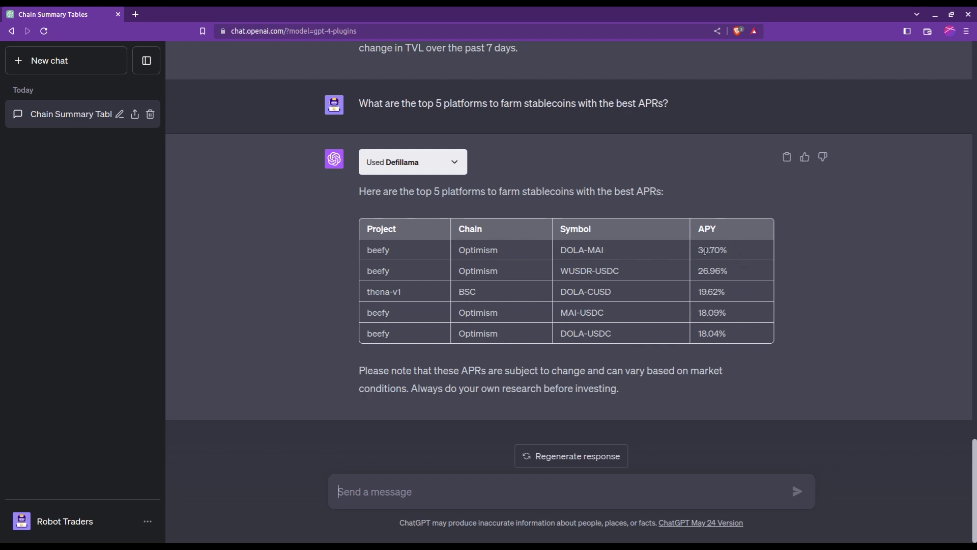
Highlight the top farm's 30.70% APY, USDC in WUSDR-USDC, and thena-v1 with its chain.
drag(727, 250, 699, 273)
click(606, 247)
drag(617, 271, 595, 271)
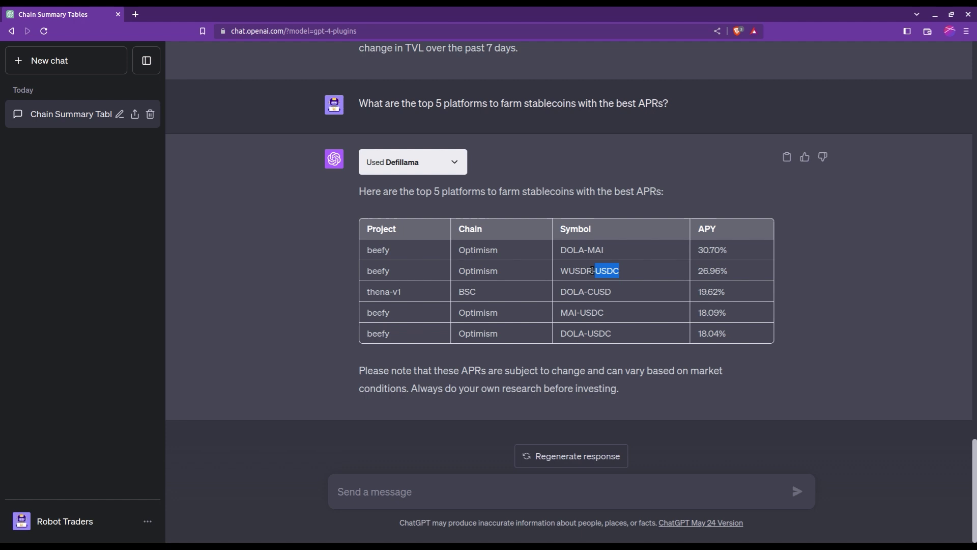
drag(477, 292, 366, 291)
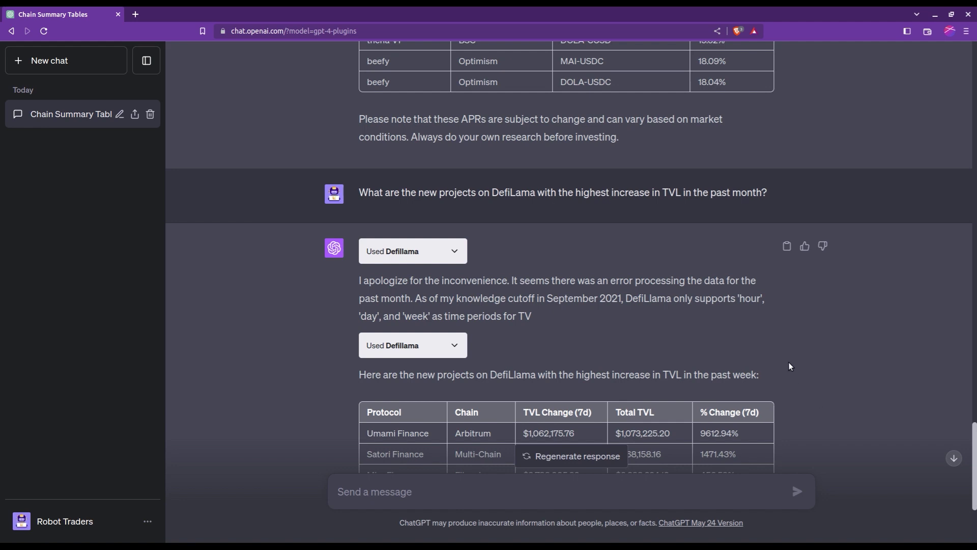
drag(626, 298, 558, 319)
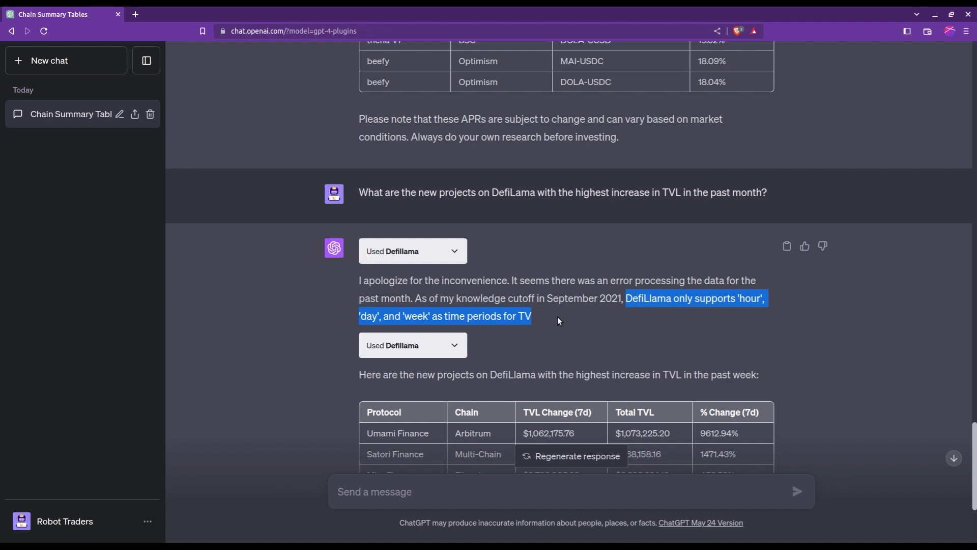
click(558, 320)
drag(711, 194, 766, 196)
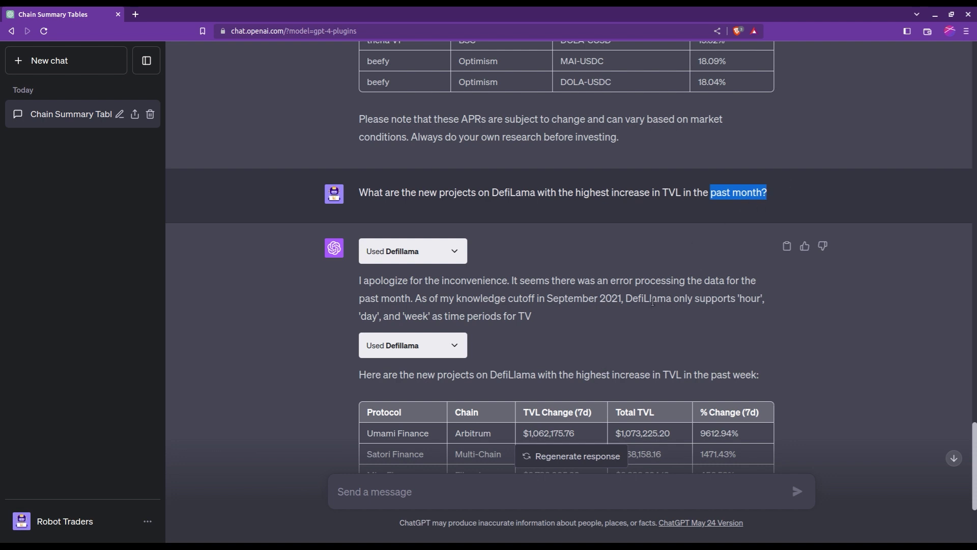
drag(356, 377, 776, 378)
drag(683, 375, 756, 377)
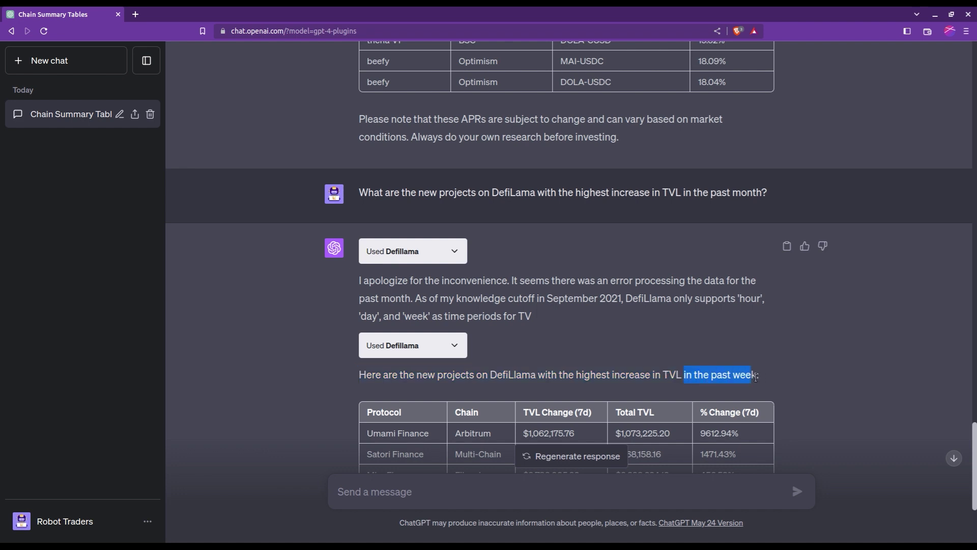
scroll(787, 378, down, 3)
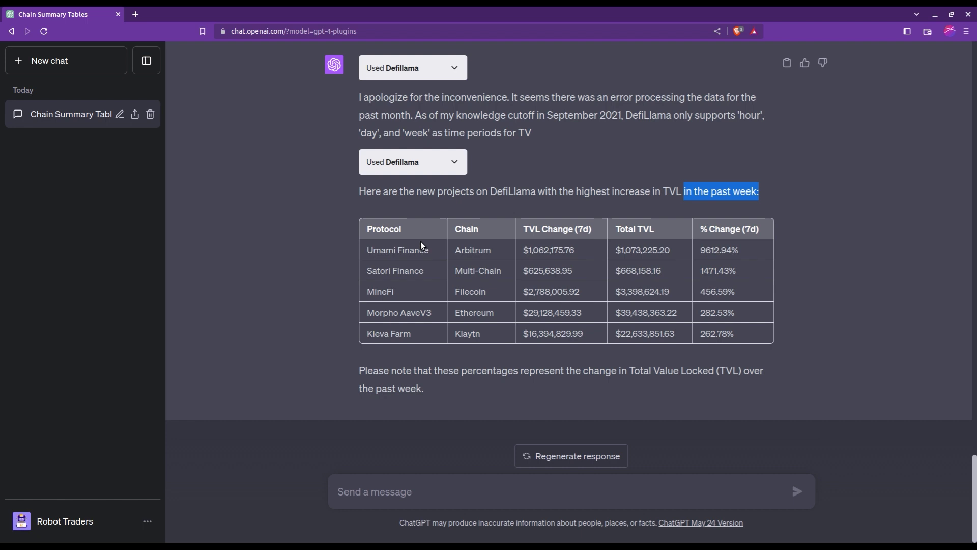
drag(430, 250, 362, 270)
click(523, 348)
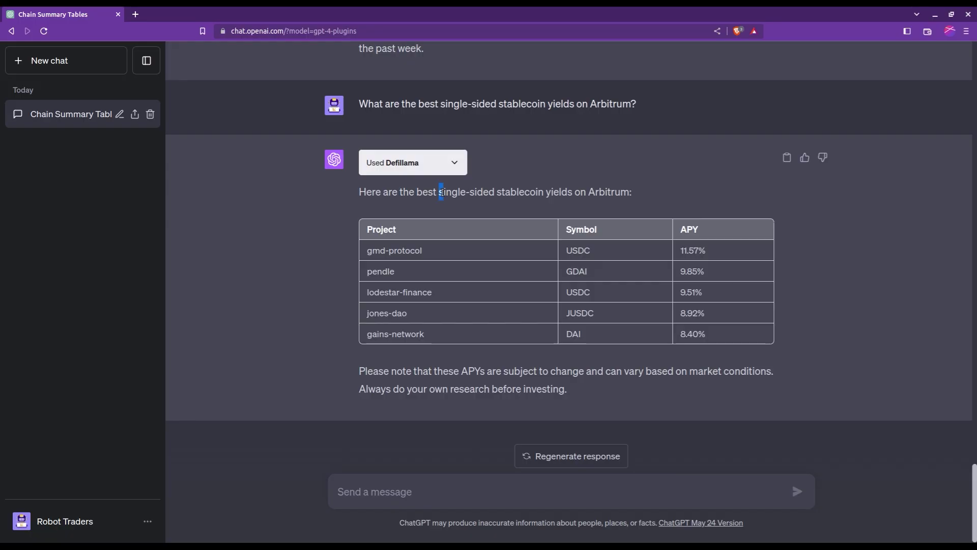
Highlight the single-sided stablecoin yield mention and the top row: gmd-protocol, USDC, 11.57%.
drag(442, 192, 573, 196)
drag(716, 255, 450, 256)
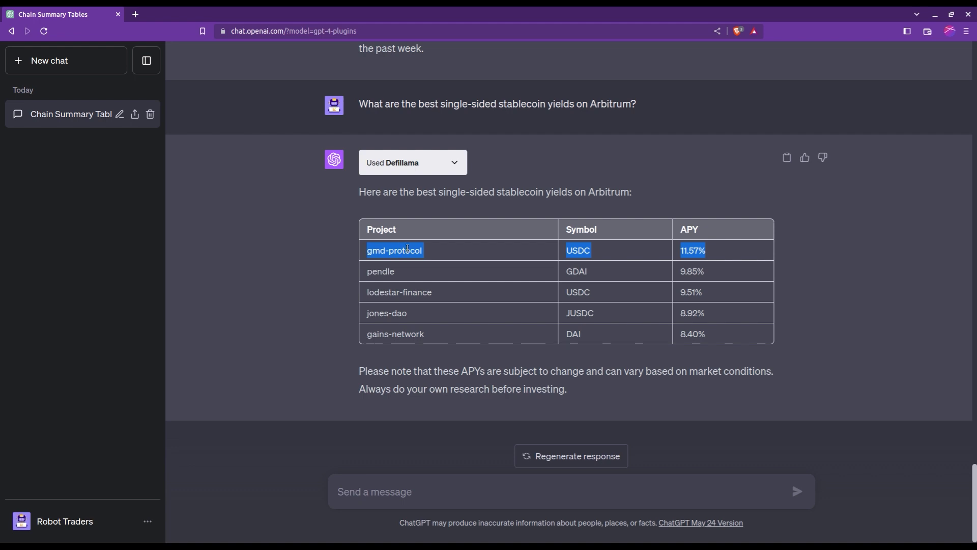
click(698, 255)
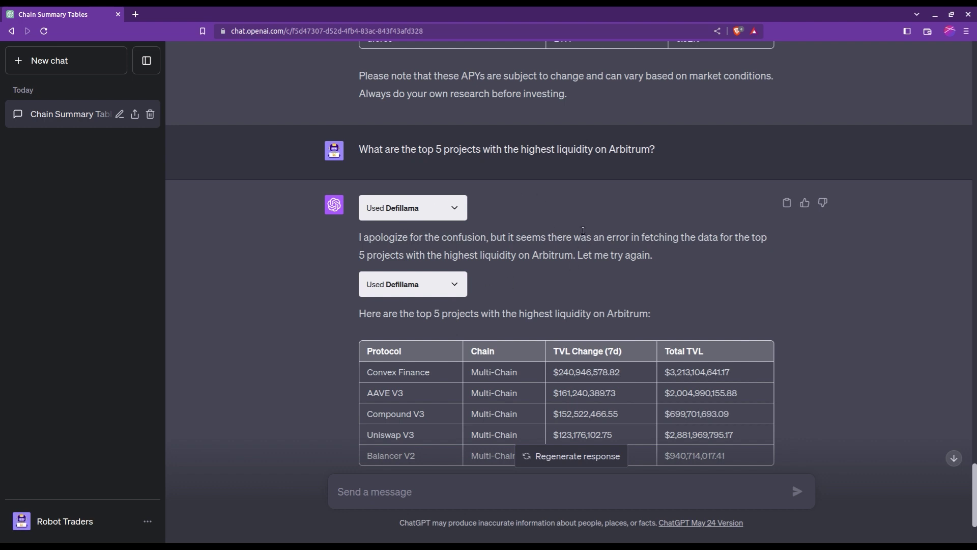
scroll(528, 284, down, 3)
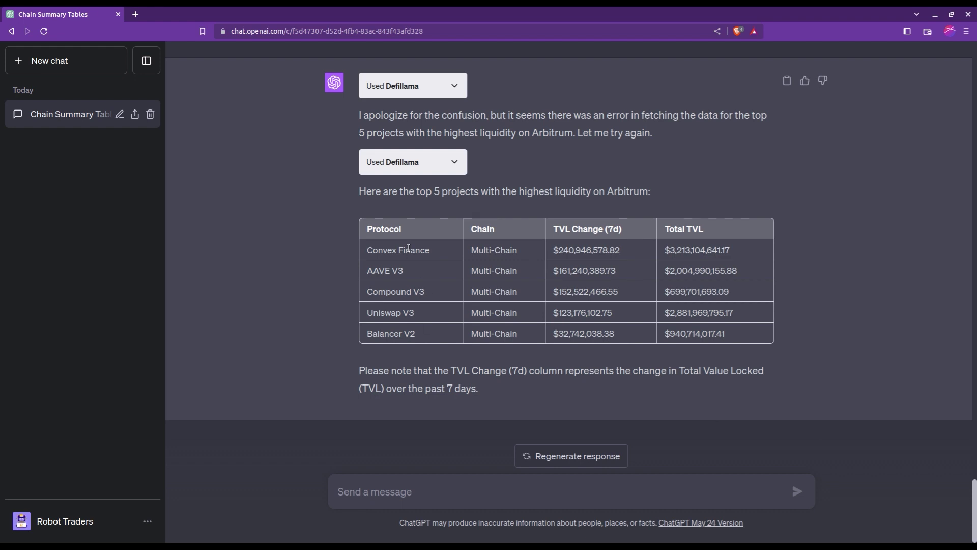
drag(410, 277, 367, 271)
drag(421, 313, 365, 313)
click(409, 313)
drag(438, 251, 365, 251)
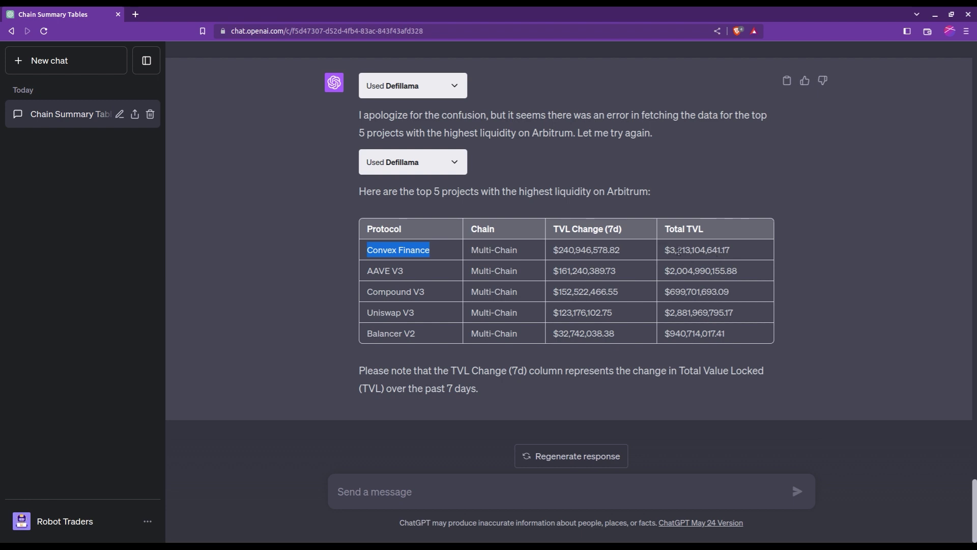
drag(670, 271, 744, 269)
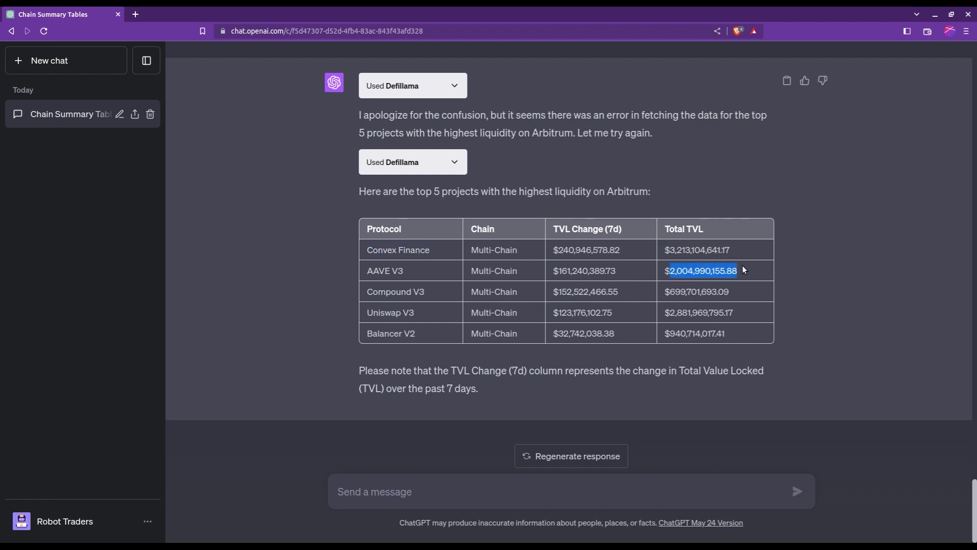
drag(365, 312, 420, 313)
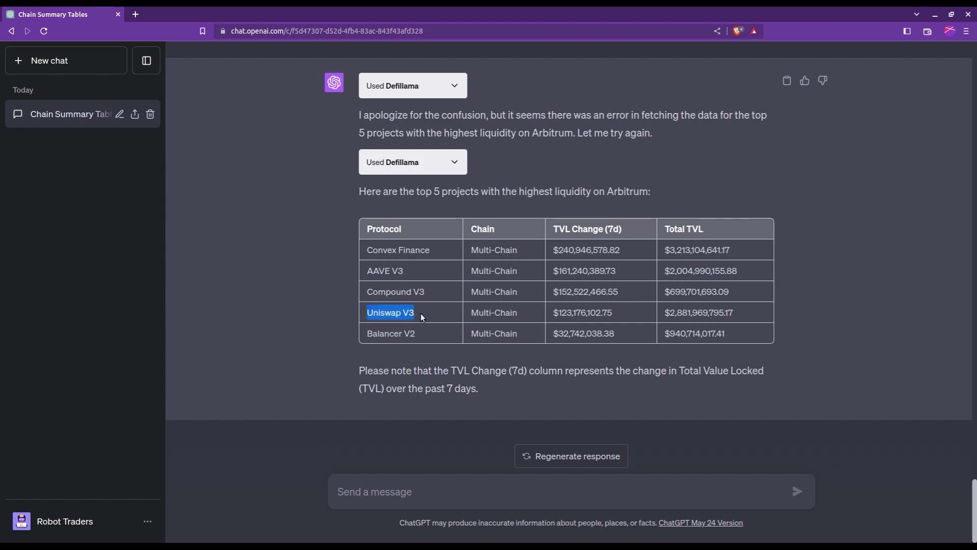
click(668, 312)
drag(668, 312, 750, 313)
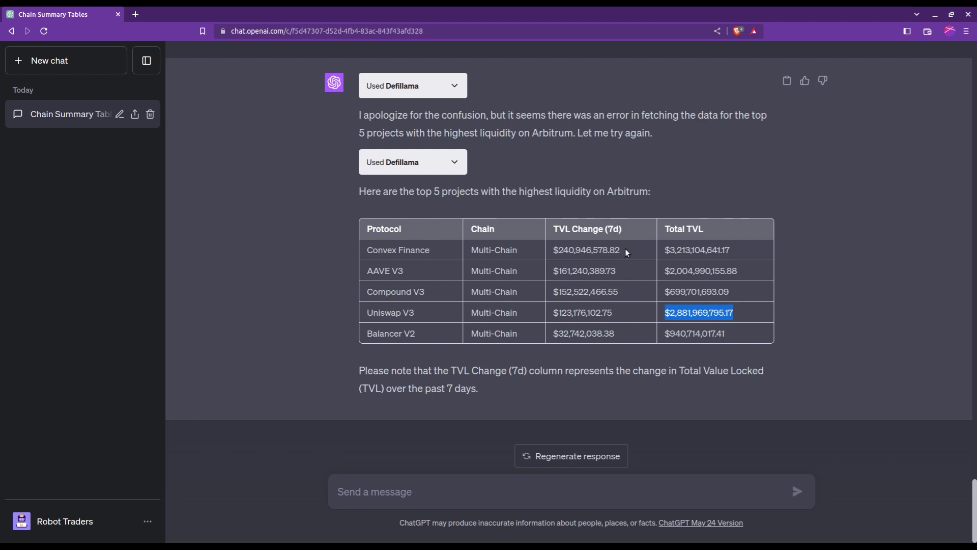
drag(625, 250, 559, 250)
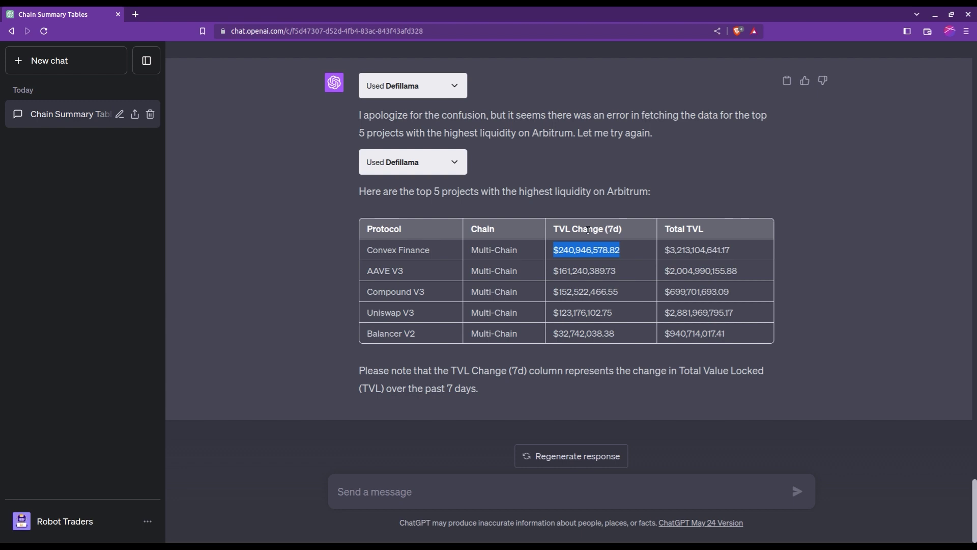
triple_click(584, 311)
drag(585, 304, 551, 255)
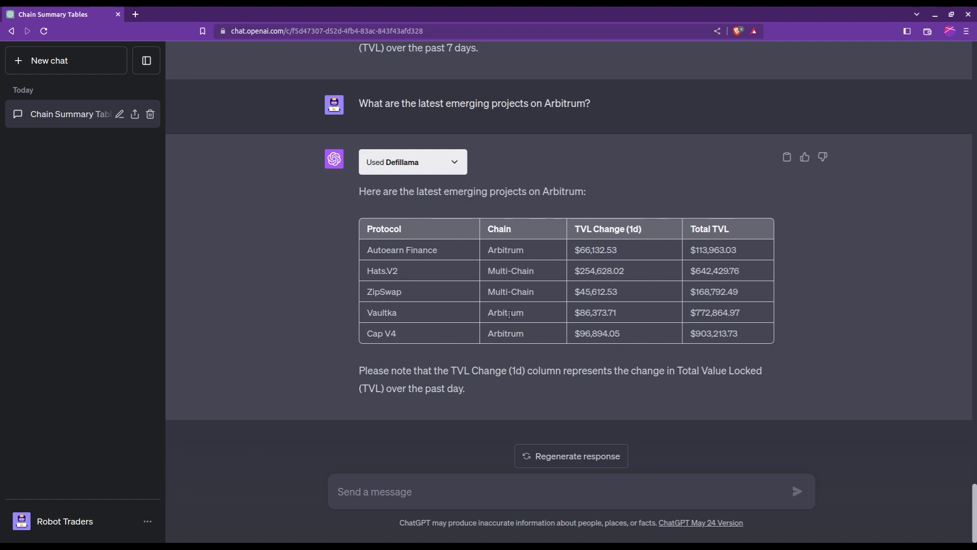
Ask 'what metrics did you consider to give me this last res' and highlight the 1-day TVL explanation.
text(what metrics did you consider)
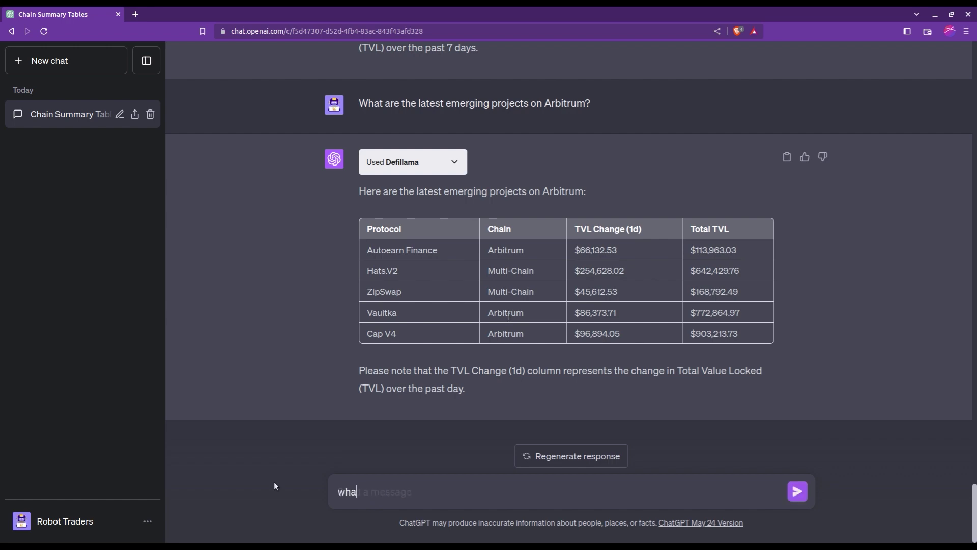
text( to give me this last res)
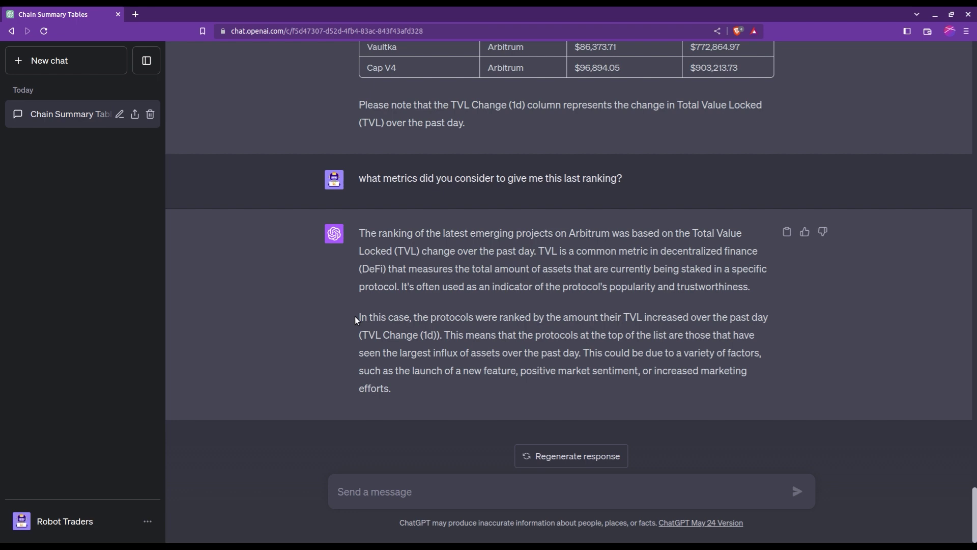
drag(359, 317, 445, 336)
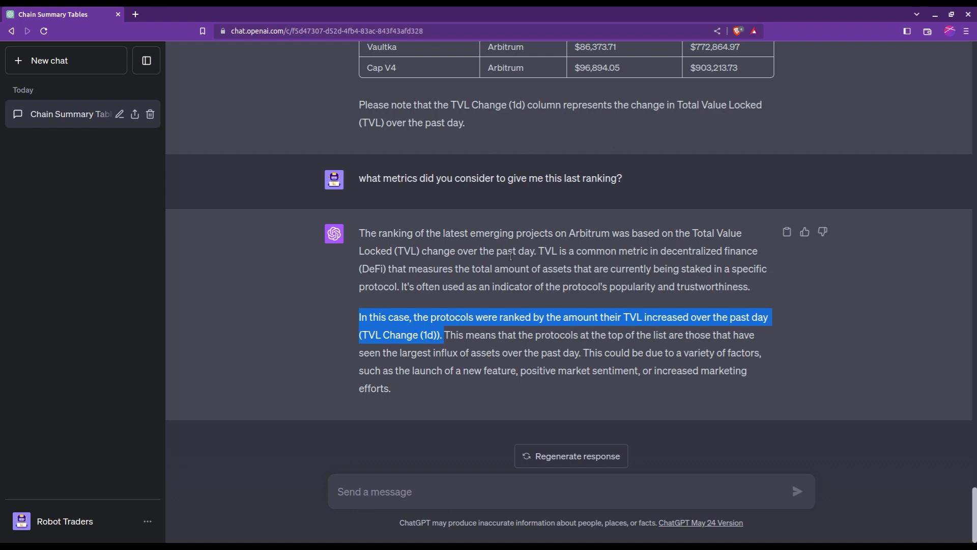
scroll(660, 314, up, 3)
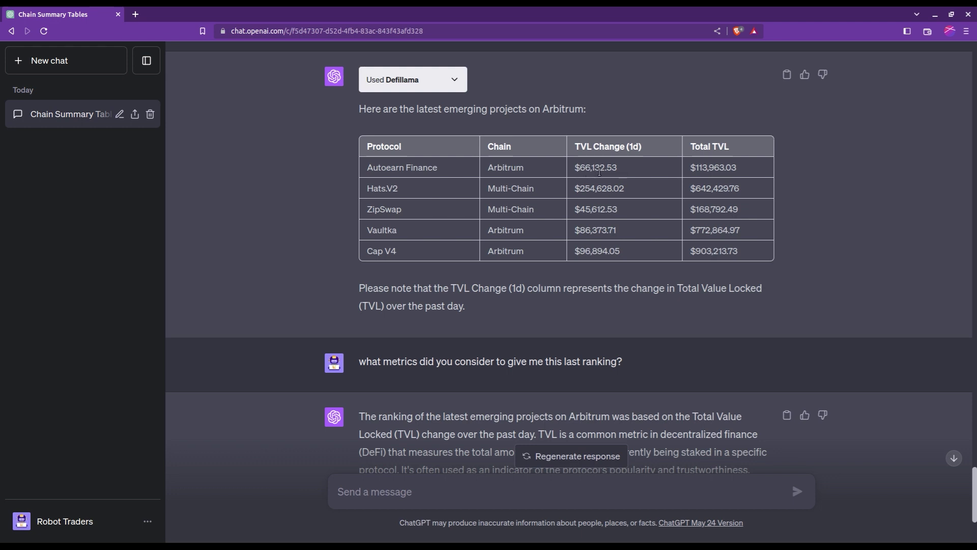
Highlight Autoearn Finance's and Hats.V2's 1-day TVL changes and totals, including $642,429.76.
drag(731, 175, 370, 173)
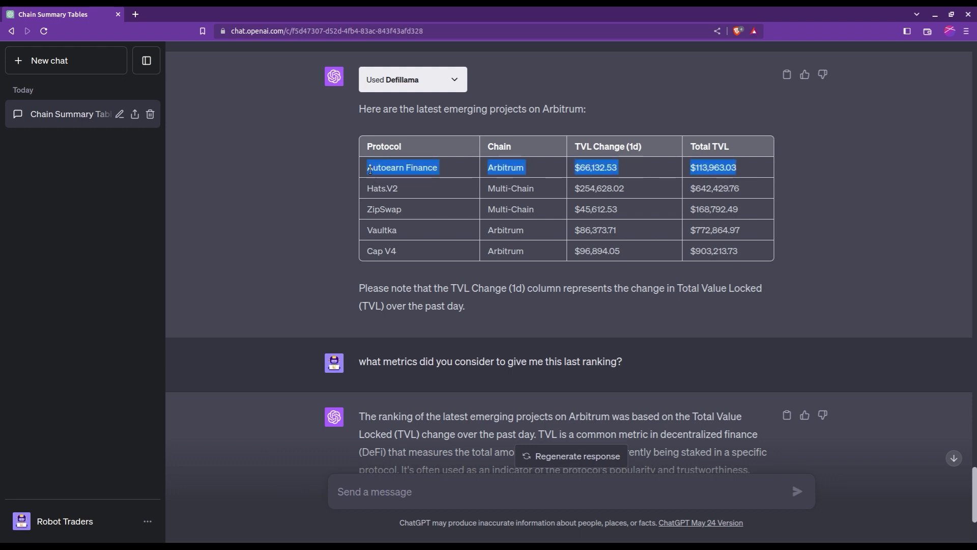
click(643, 172)
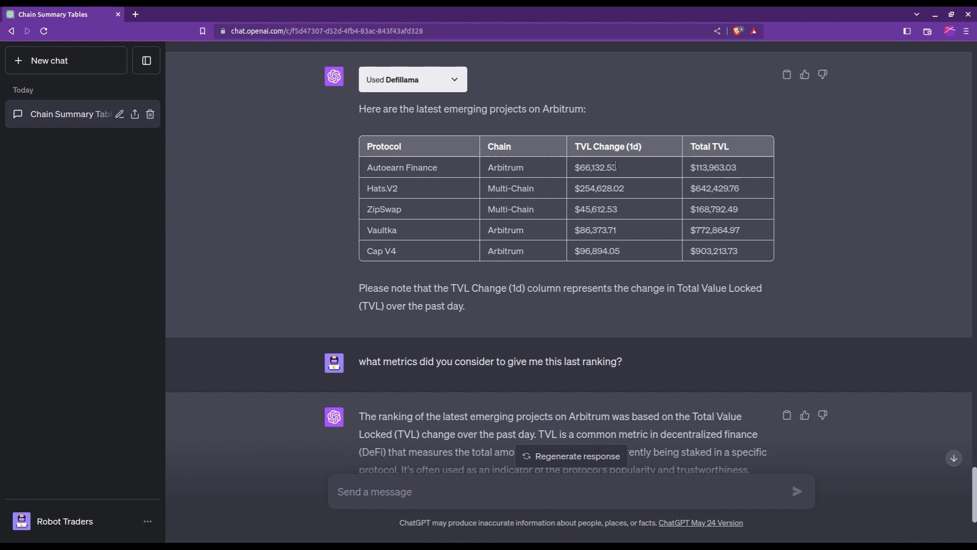
drag(623, 168, 581, 171)
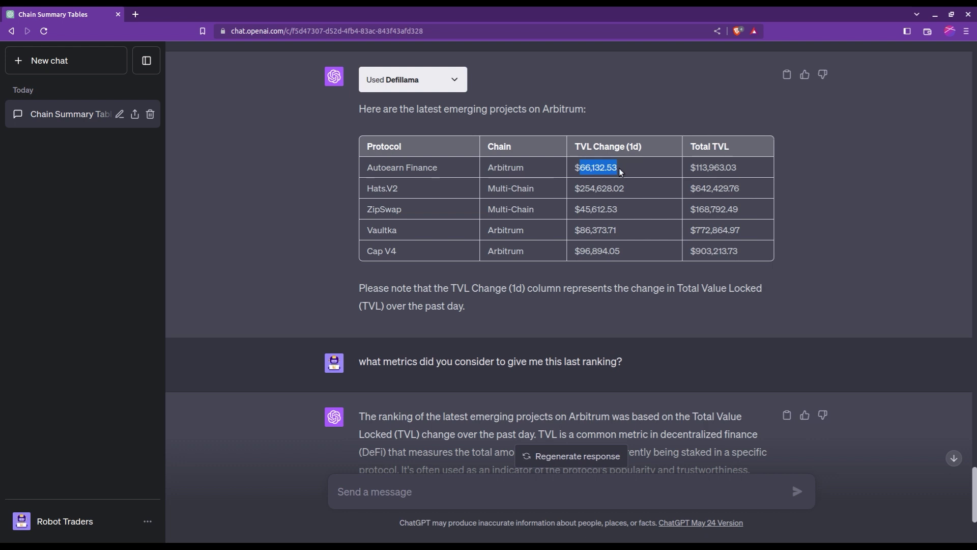
drag(737, 169, 688, 168)
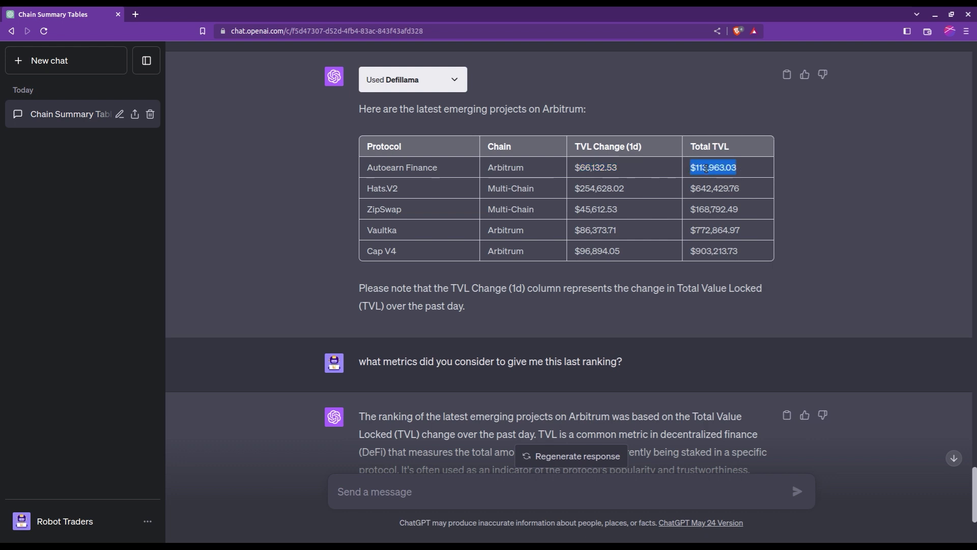
drag(399, 188, 366, 189)
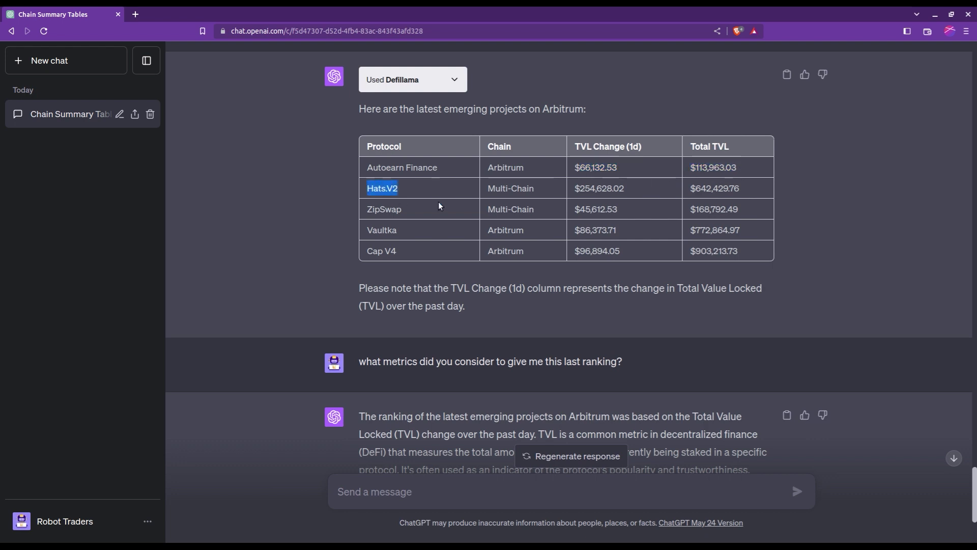
drag(625, 188, 579, 188)
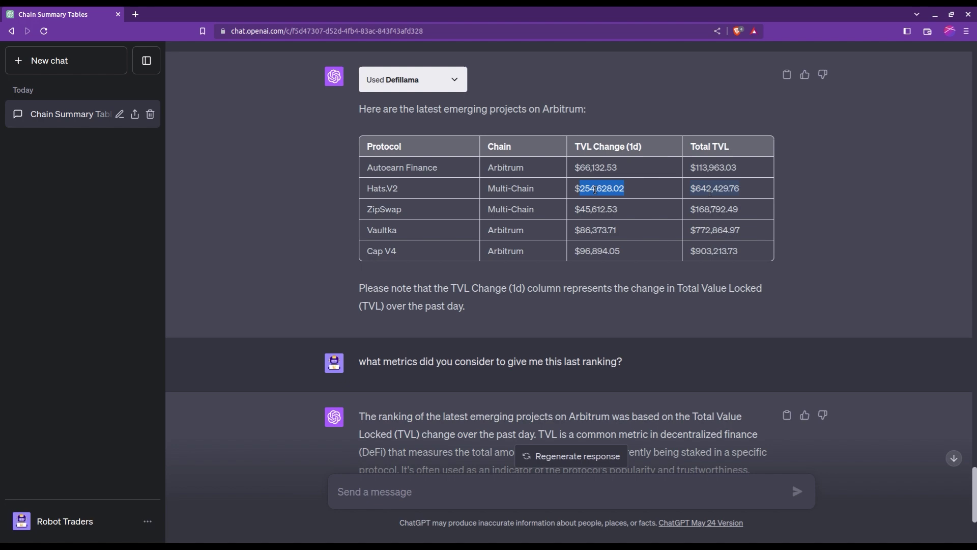
triple_click(710, 192)
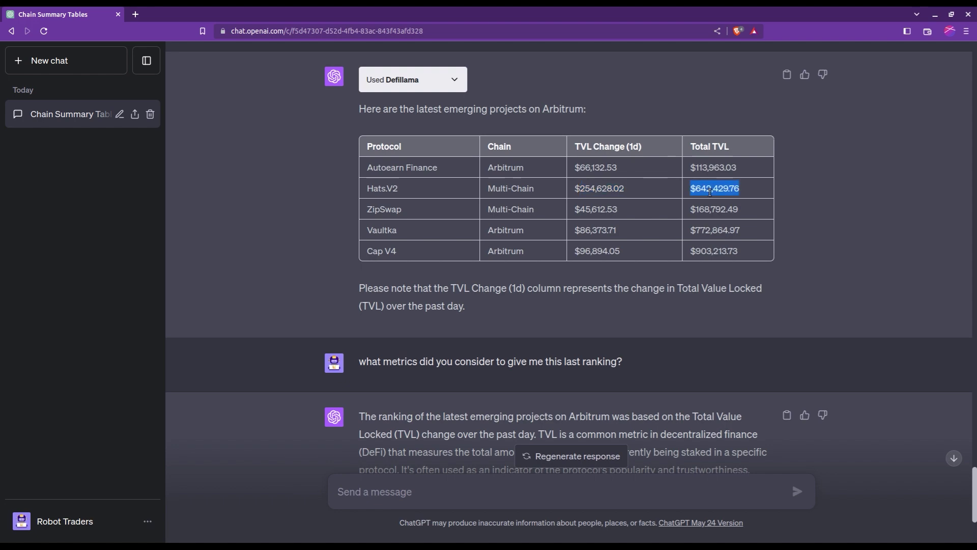